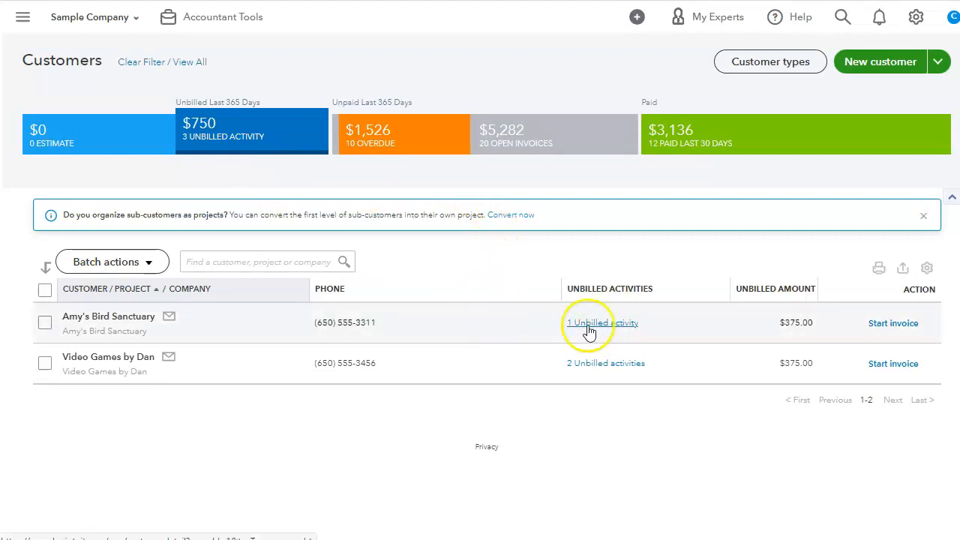
Step: Filter the customer list to those with estimates, and clear the filter to list all customers
left_click(123, 147)
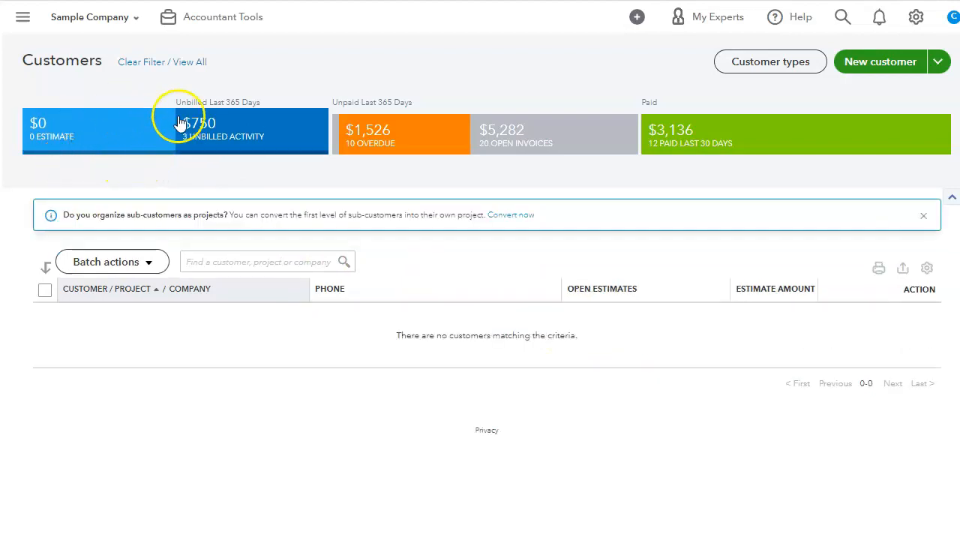
left_click(164, 64)
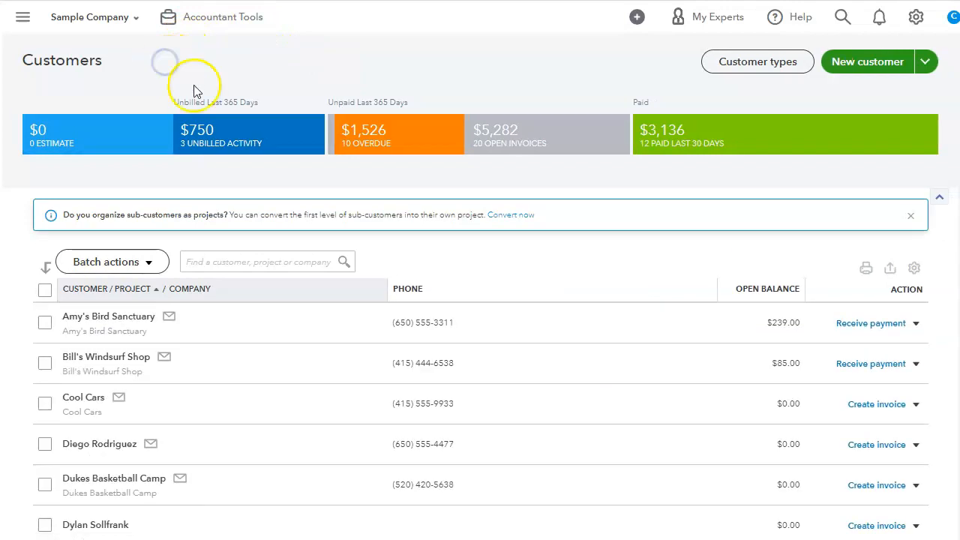
Step: Add the Email and Address columns to the customer list
left_click(914, 271)
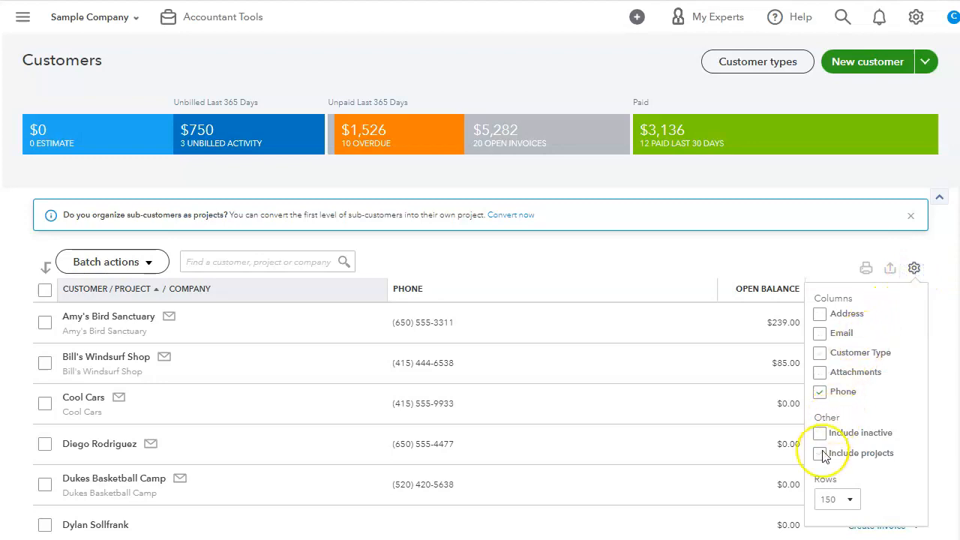
left_click(820, 334)
left_click(821, 315)
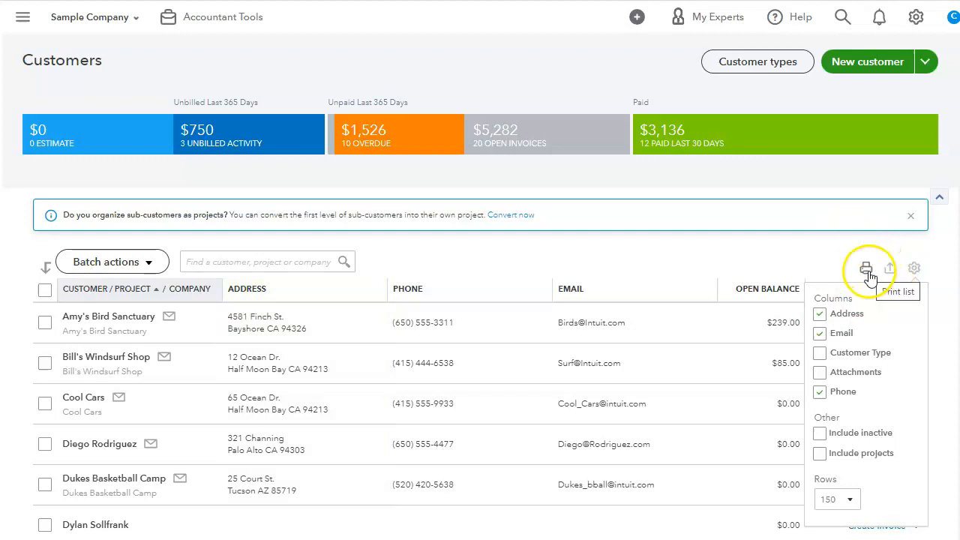
left_click(914, 268)
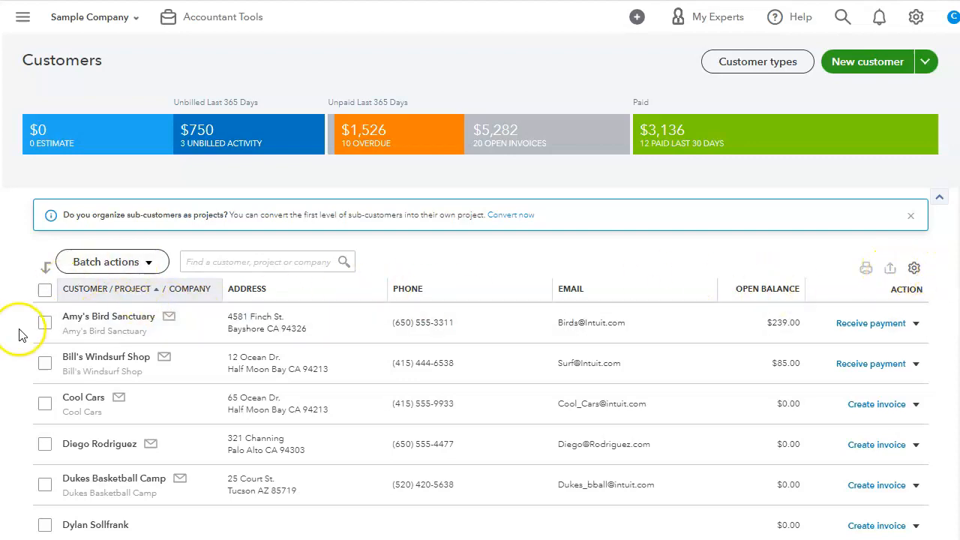
Step: Review the batch actions available for Amy's Bird Sanctuary and Bill's Windsurf Shop, and clear both selections
left_click(149, 267)
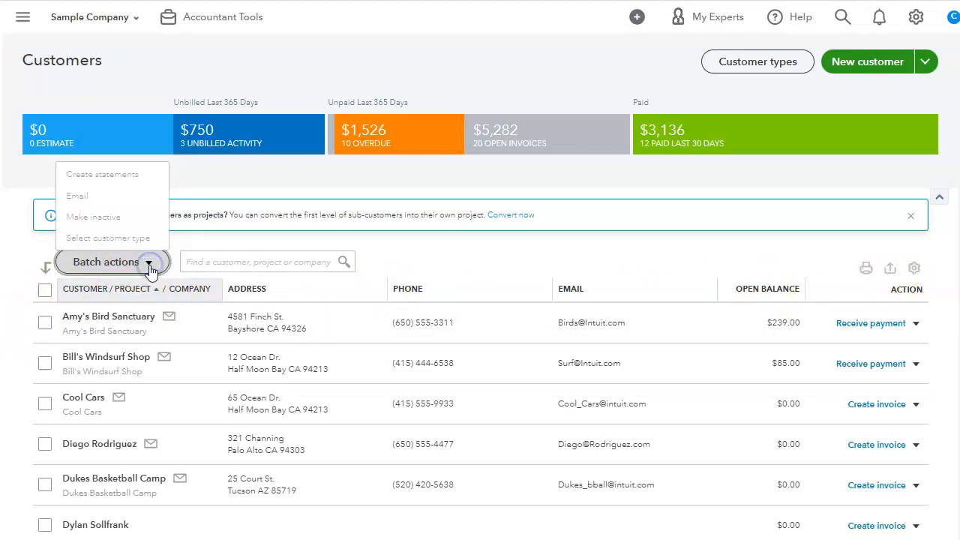
left_click(51, 321)
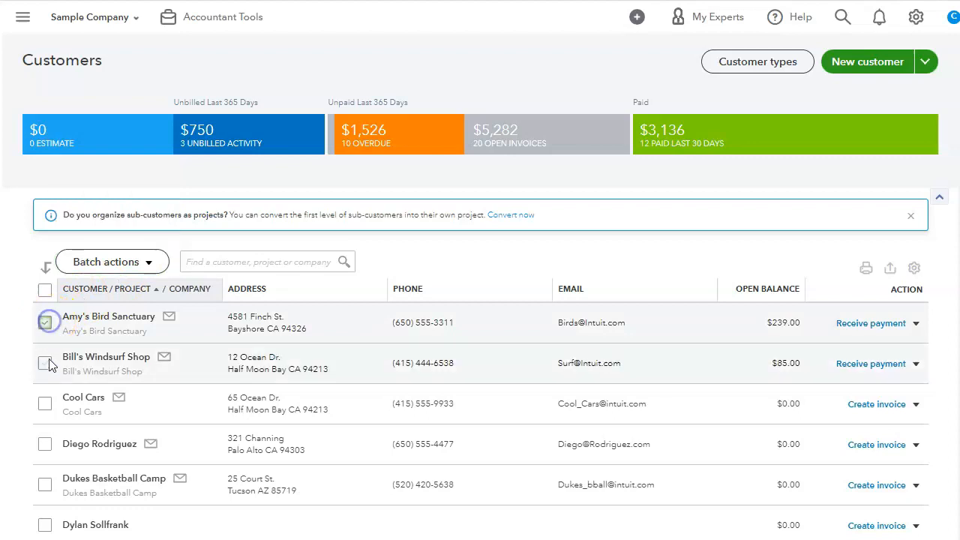
left_click(146, 261)
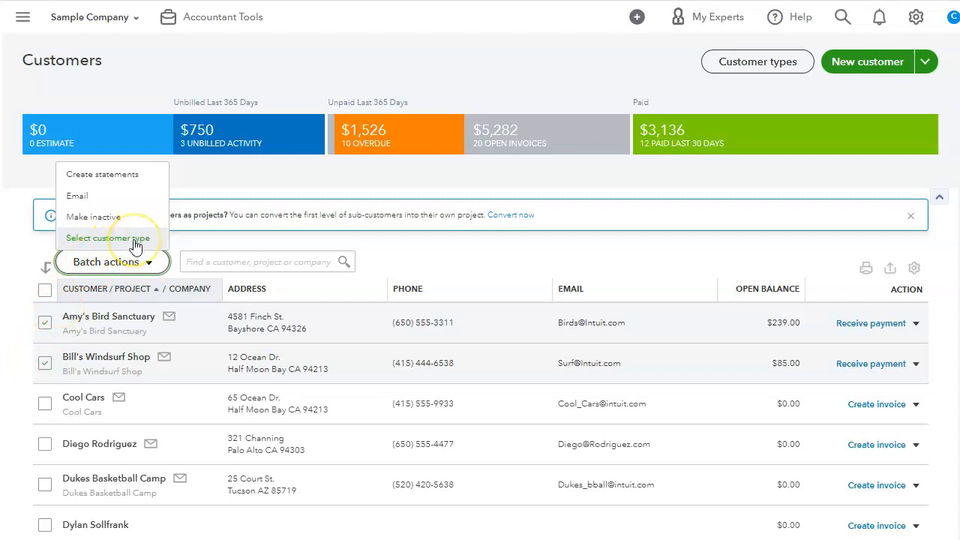
left_click(45, 322)
left_click(46, 364)
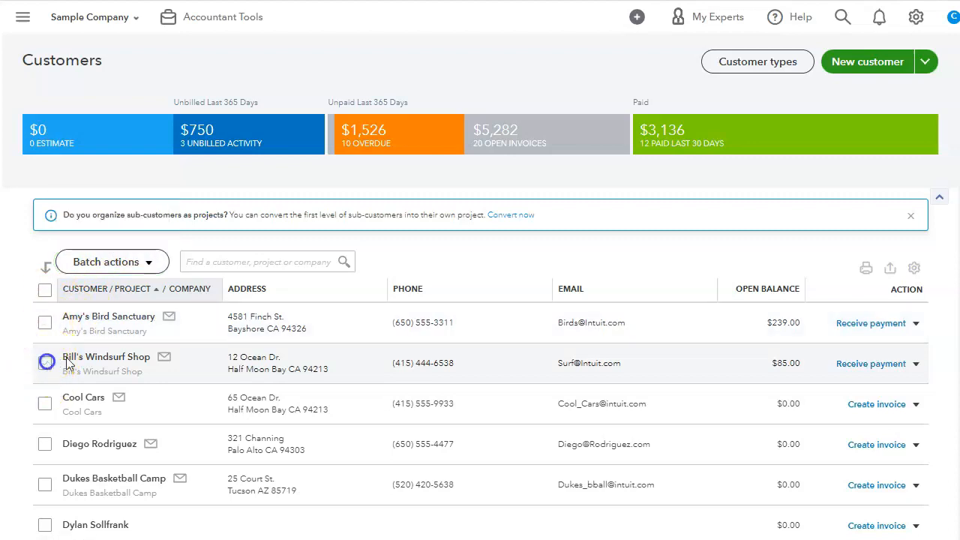
Step: View the customer types page and return to the customer list
left_click(763, 64)
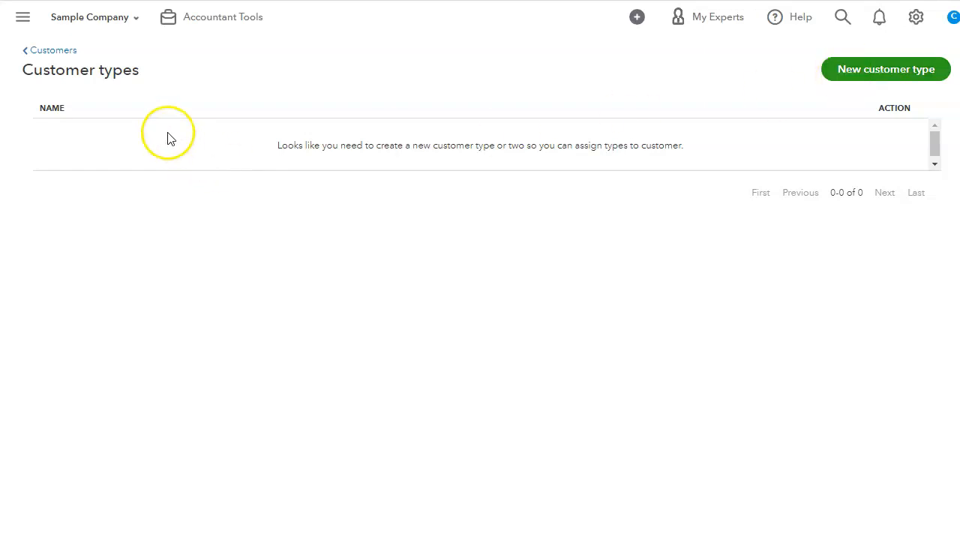
left_click(50, 51)
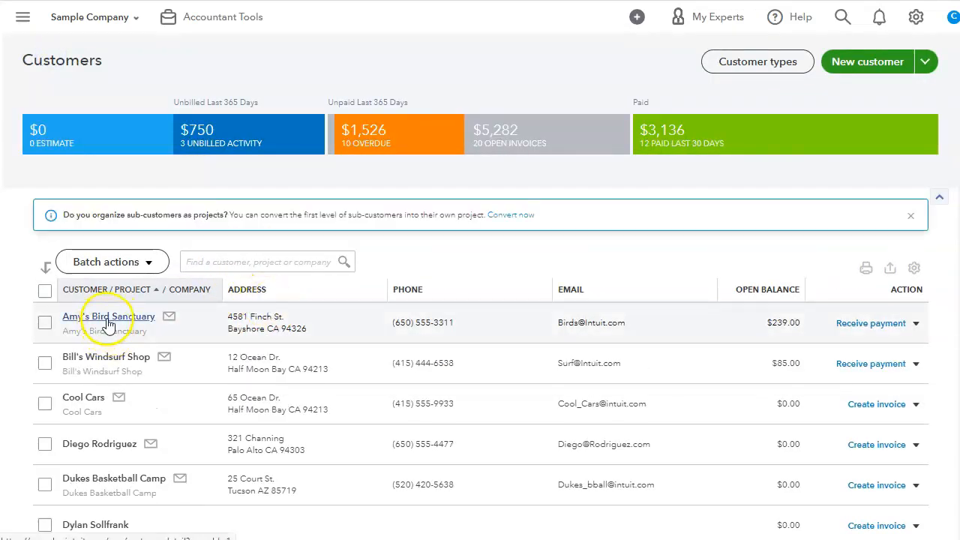
Step: Open the Amy's Bird Sanctuary record and add the Aging column to its transaction list
left_click(109, 322)
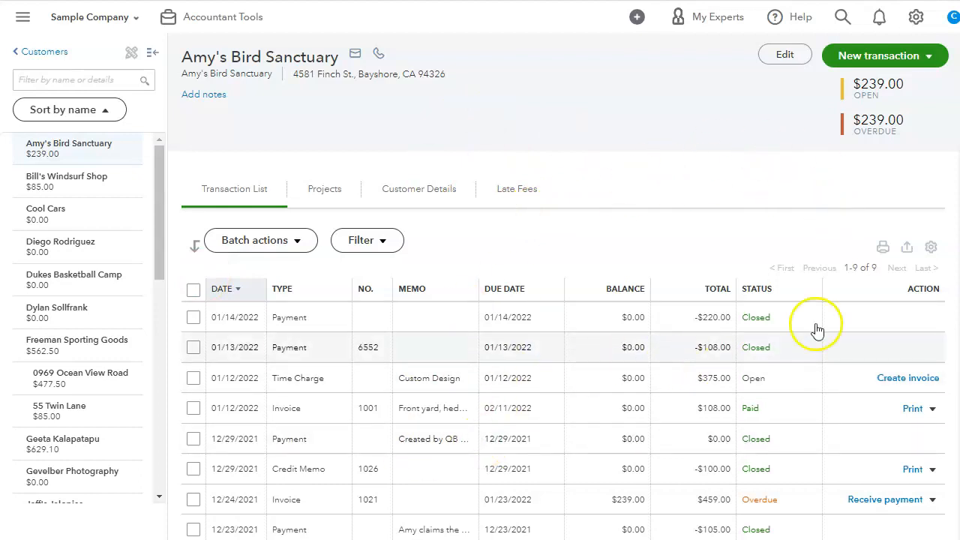
left_click(931, 249)
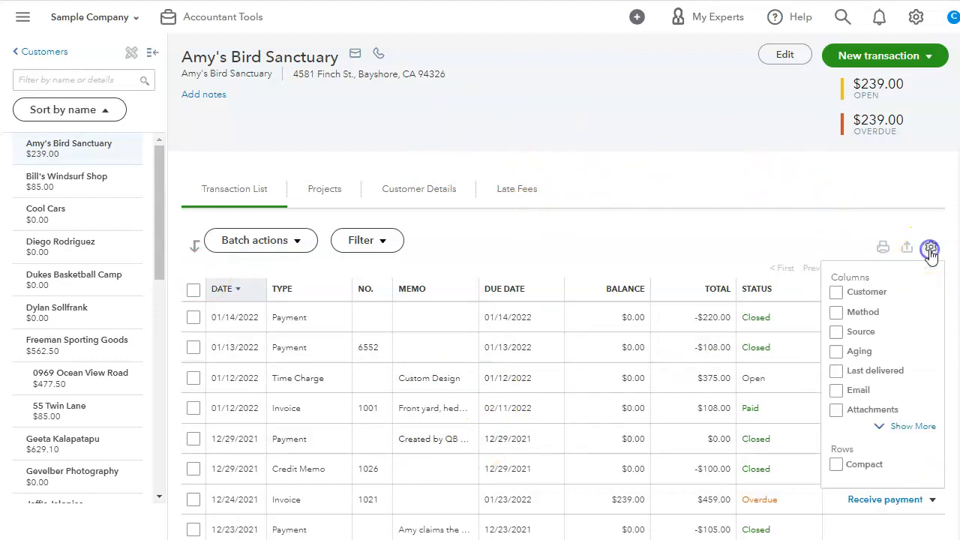
left_click(836, 352)
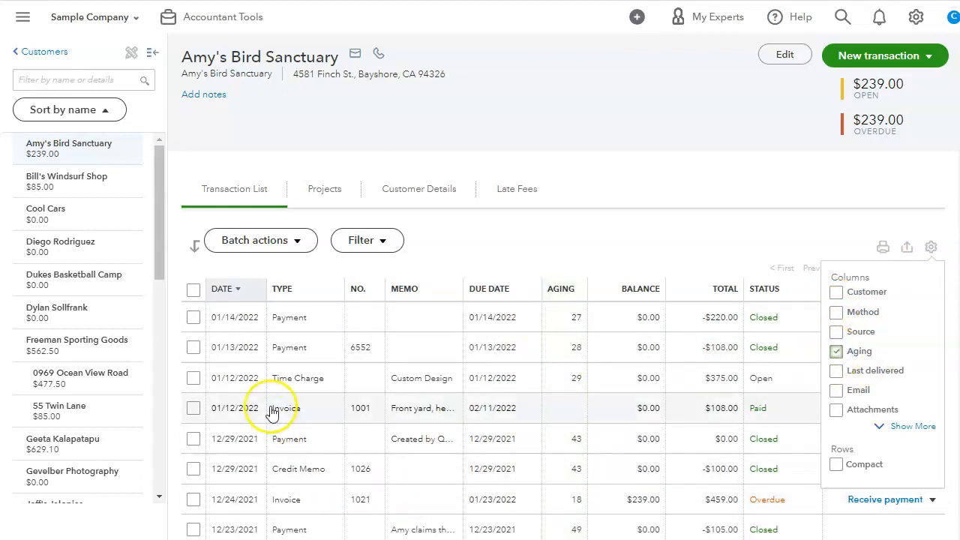
left_click(837, 391)
left_click(836, 390)
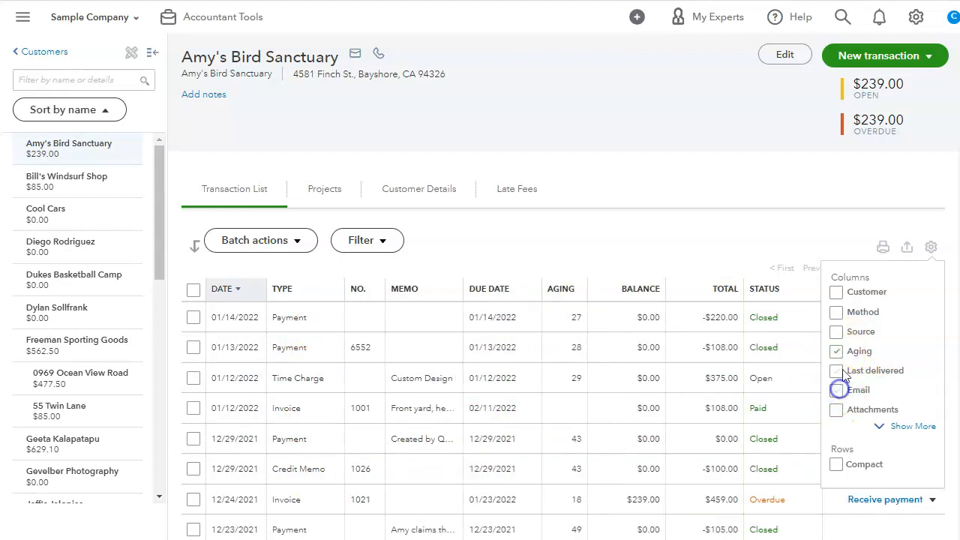
left_click(776, 187)
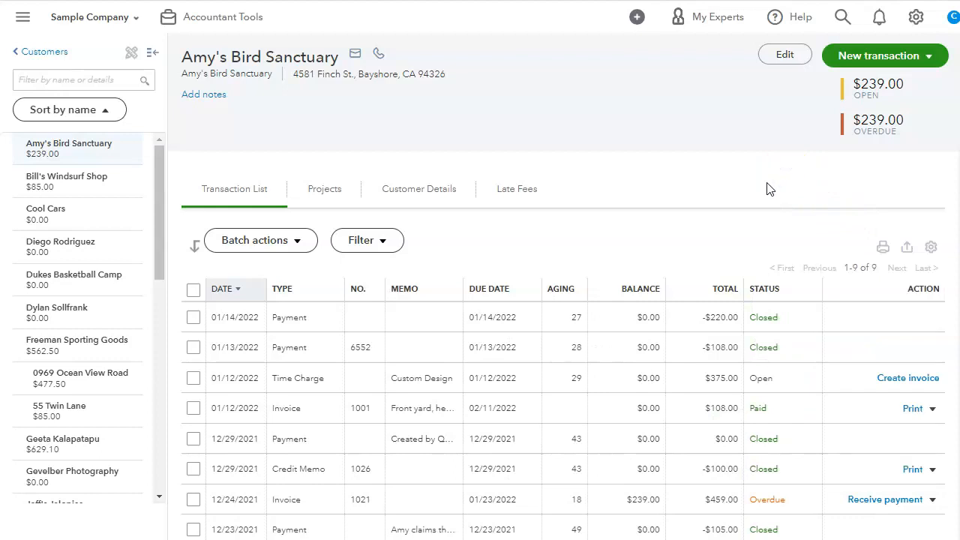
Step: Filter the Amy's Bird Sanctuary transactions to show only open invoices for all dates
left_click(376, 240)
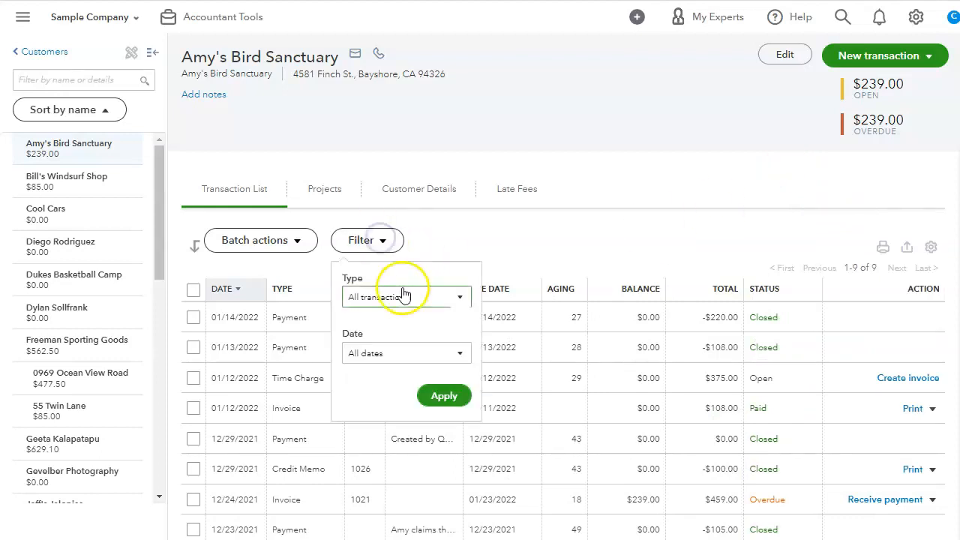
left_click(412, 297)
left_click(381, 383)
left_click(442, 399)
Step: Filter the transaction list to Money received for all dates, and narrow the Total column
left_click(384, 242)
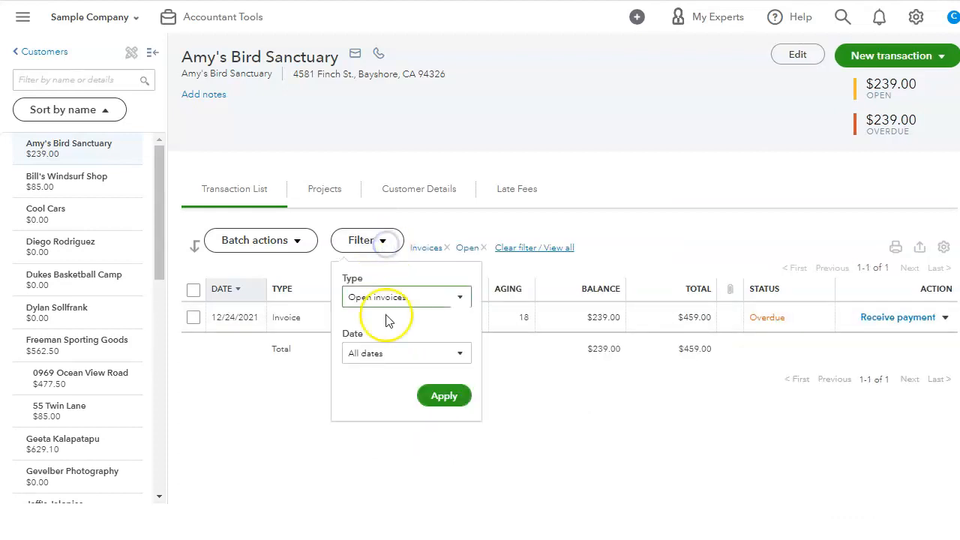
left_click(416, 299)
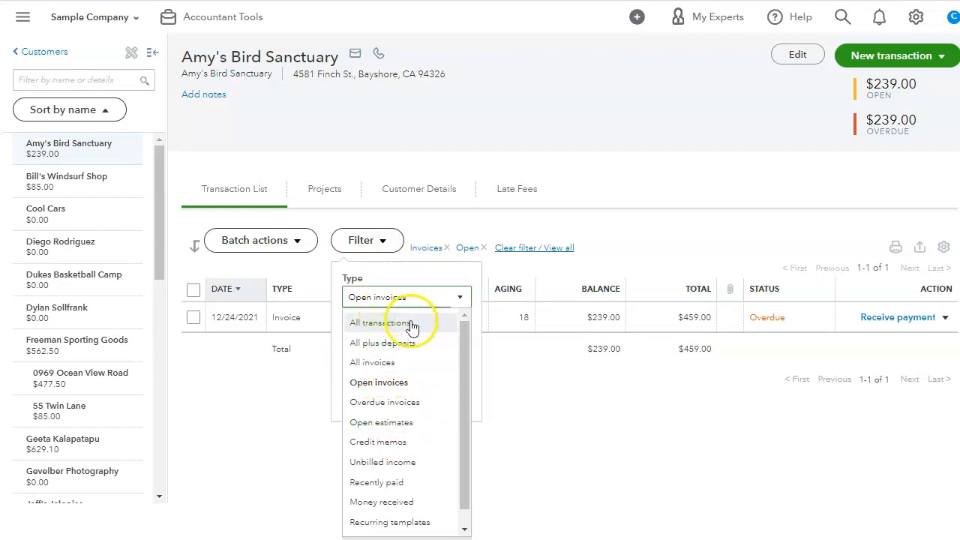
left_click(375, 501)
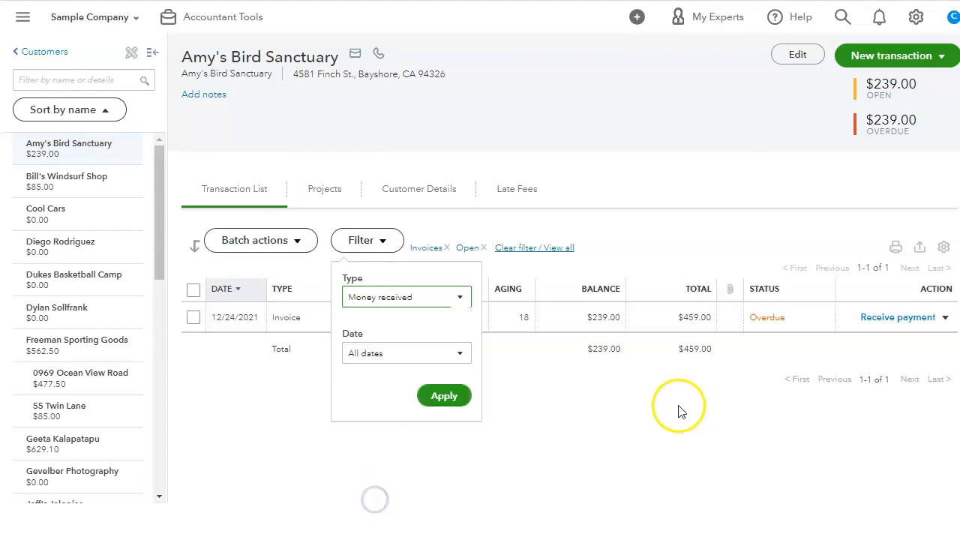
left_click(445, 397)
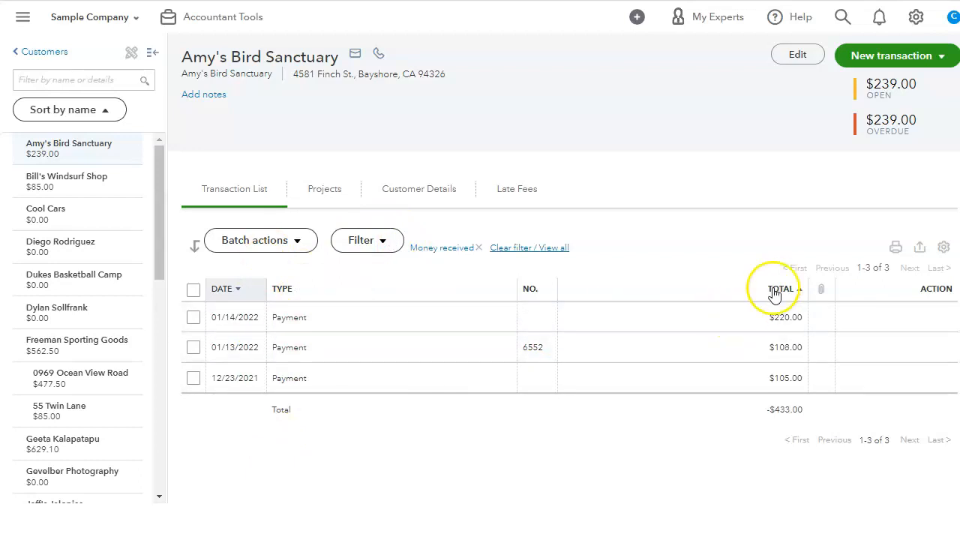
left_click_drag(800, 283, 744, 328)
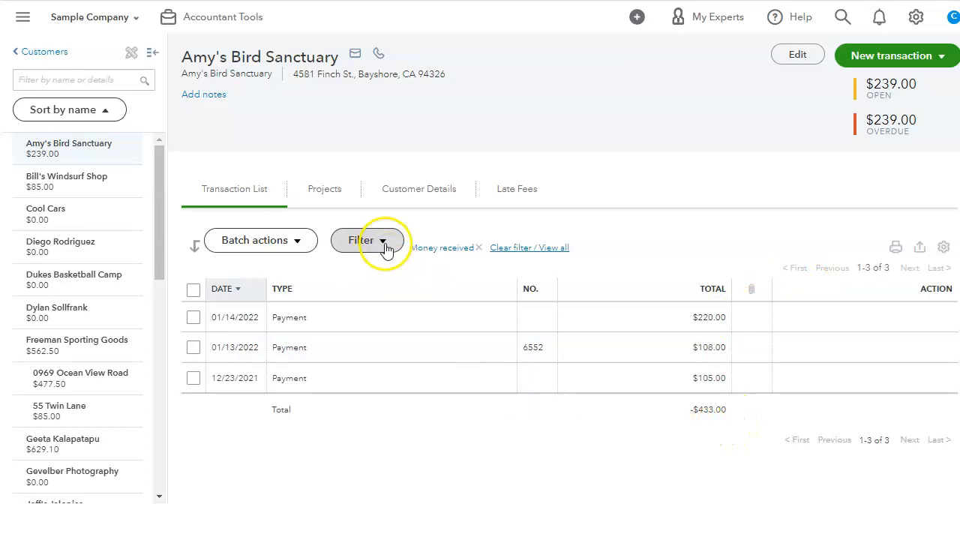
Step: Examine the customer's details and the notes, payment, language, attachments and additional info sections of its edit form, and close the form without saving
left_click(426, 189)
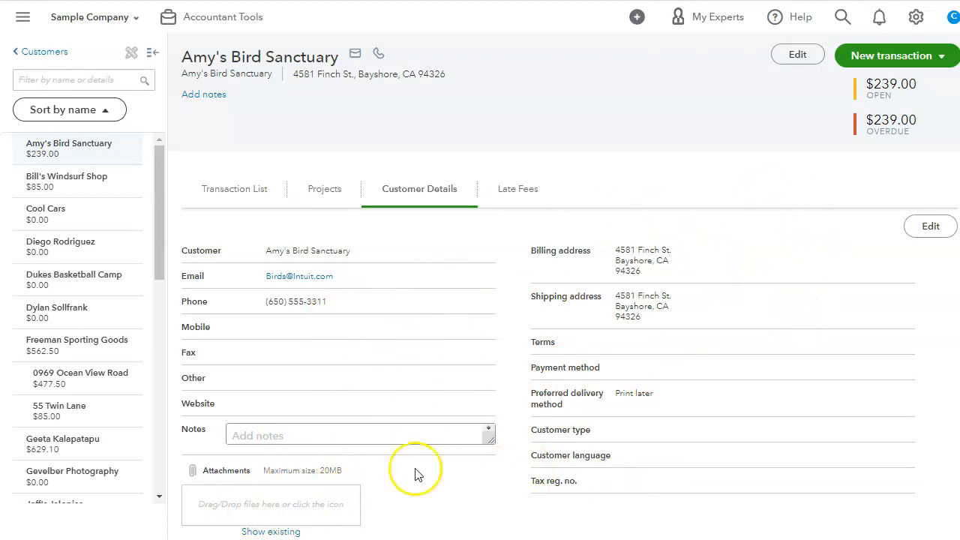
left_click(798, 57)
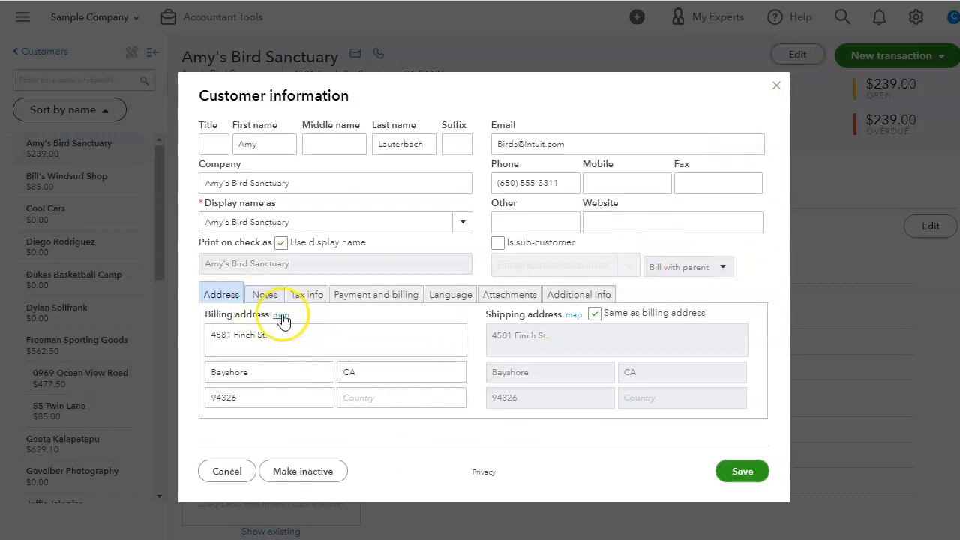
left_click(275, 298)
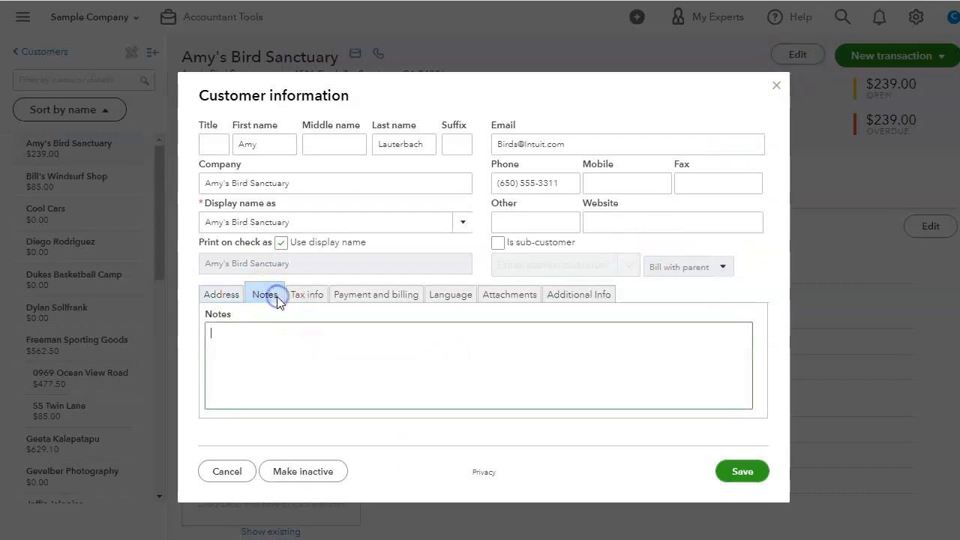
left_click(306, 301)
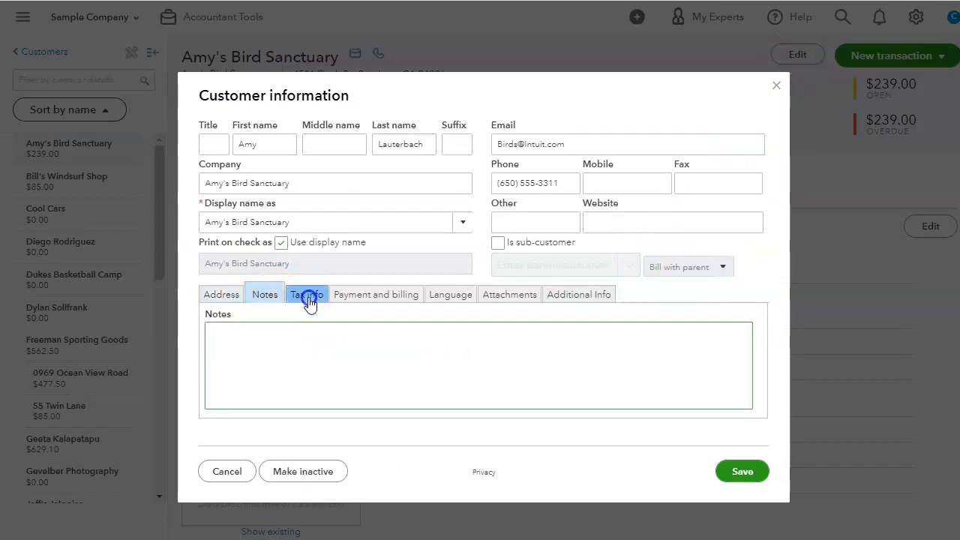
left_click(378, 303)
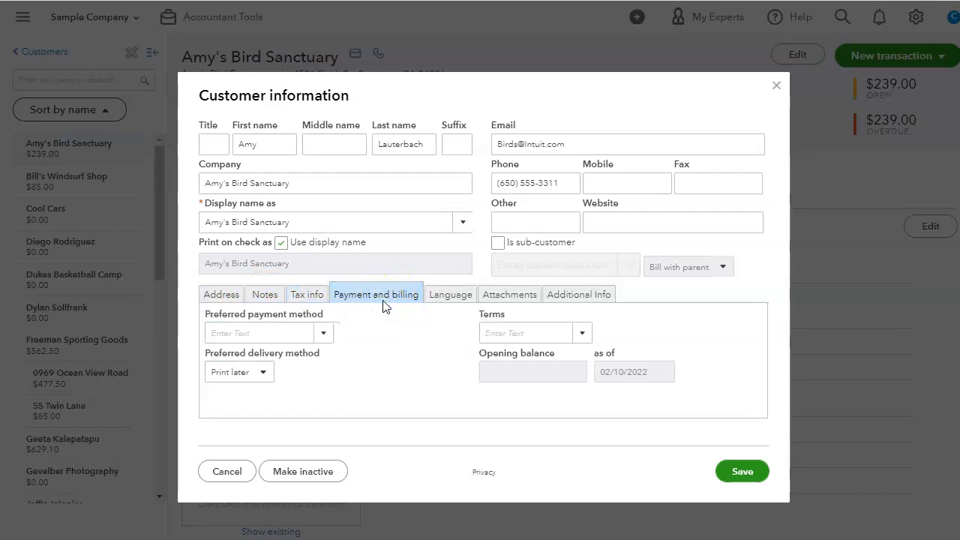
left_click(454, 296)
left_click(519, 298)
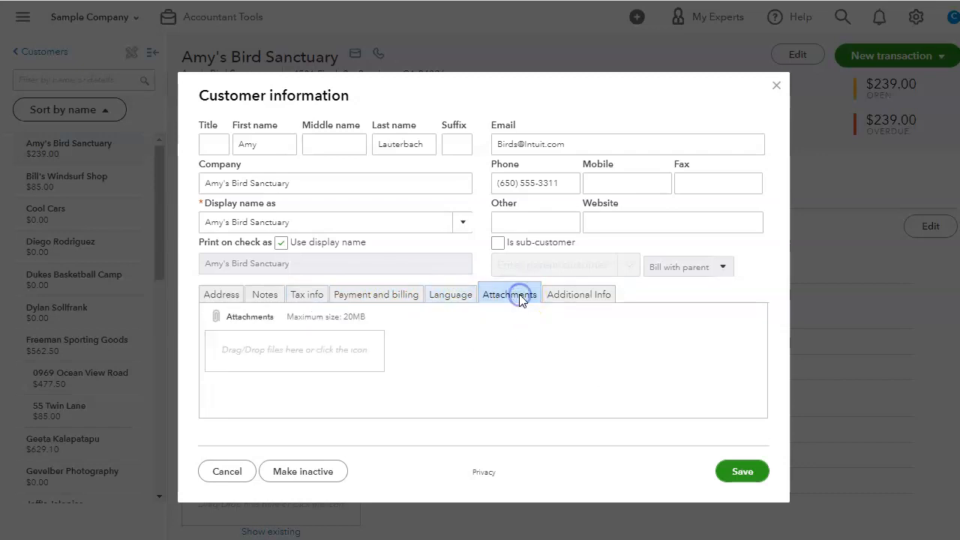
left_click(599, 294)
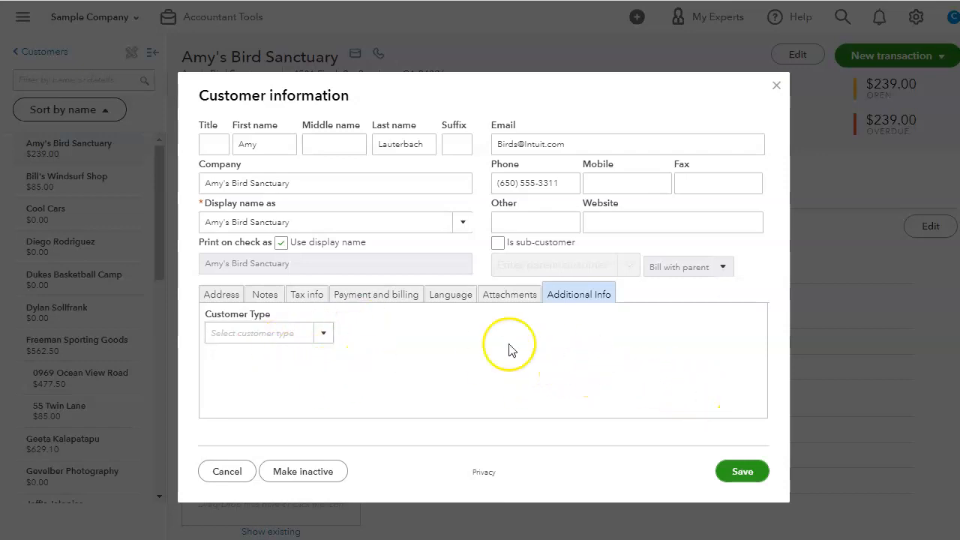
left_click(222, 472)
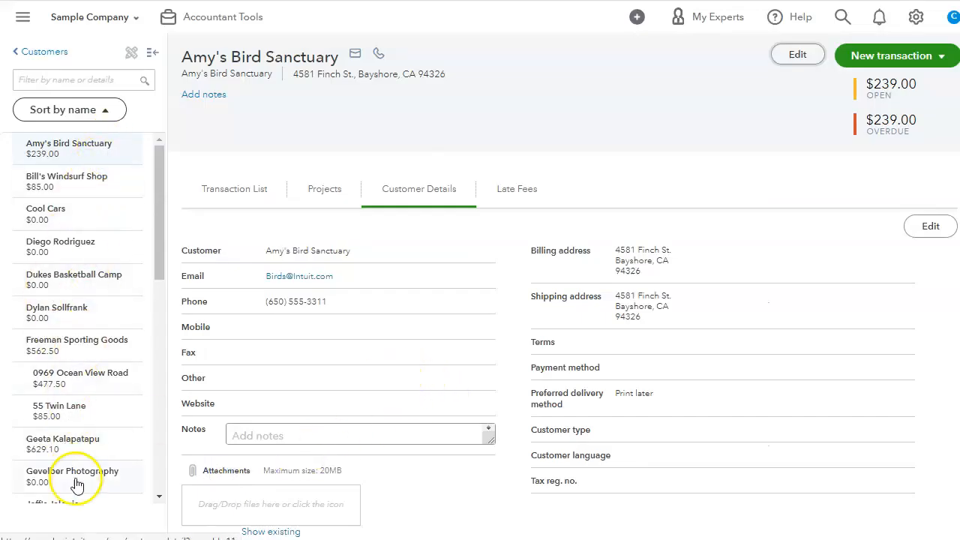
Step: Look through the list of customers beside the record and sort it by open balance
scroll(117, 225, "down", 10)
scroll(96, 332, "up", 10)
left_click(109, 111)
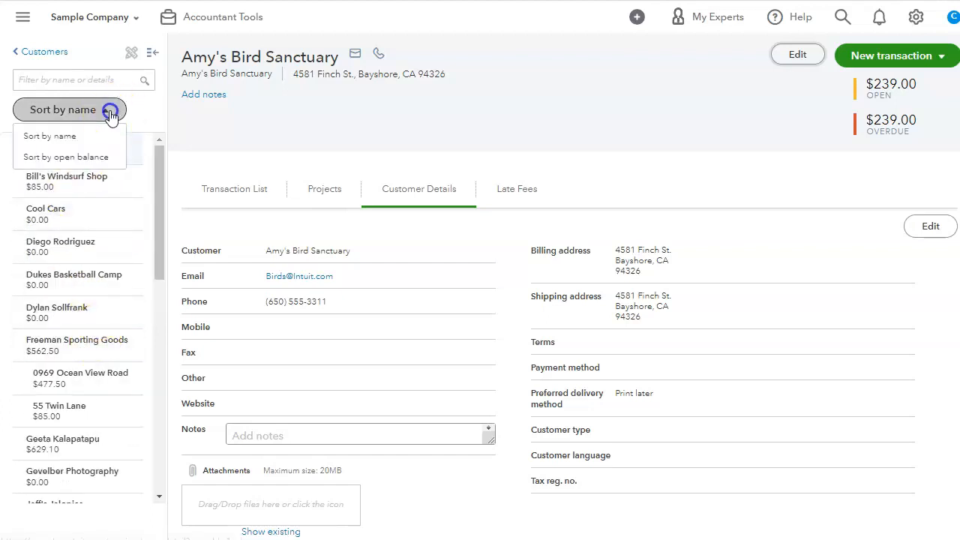
left_click(42, 157)
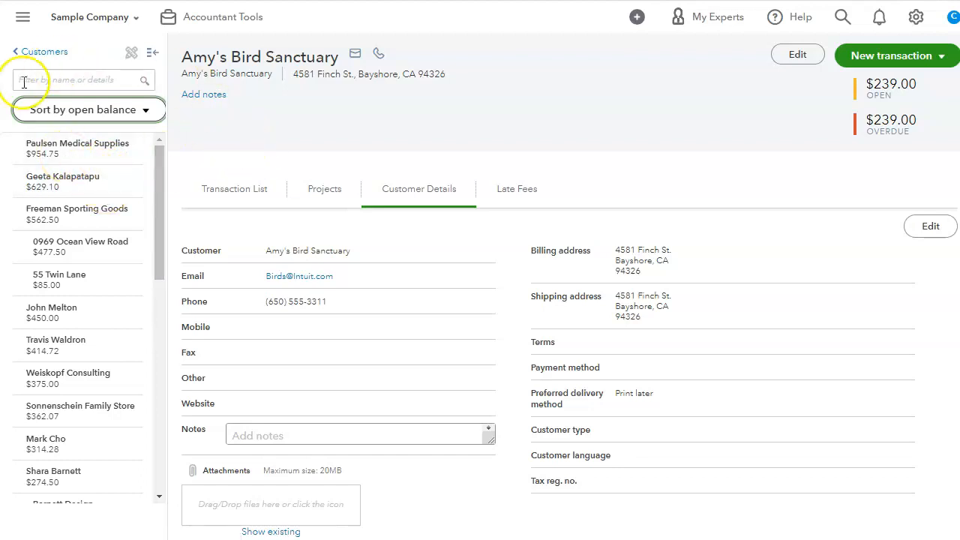
Step: Return to the full customer list, reopen the Amy's Bird Sanctuary record and show its transaction list
left_click(39, 52)
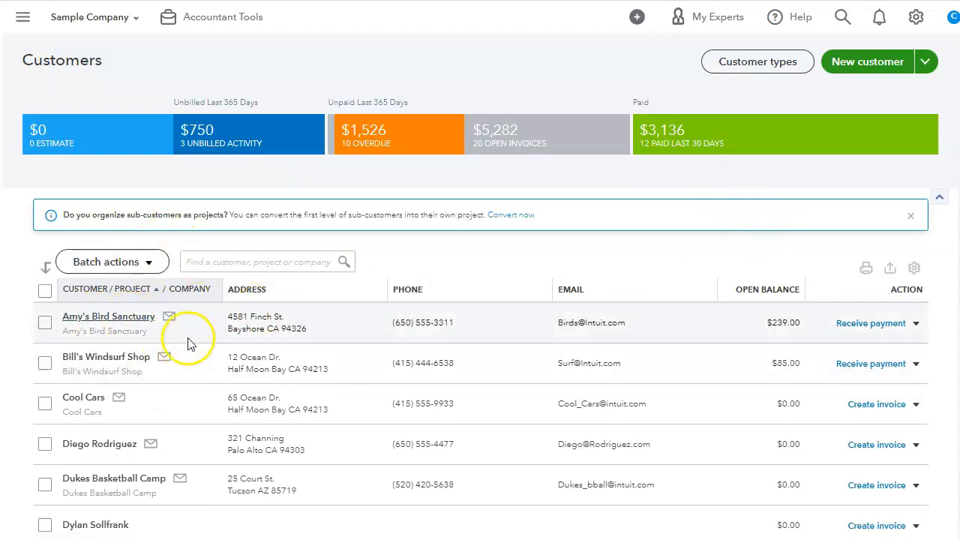
left_click(111, 317)
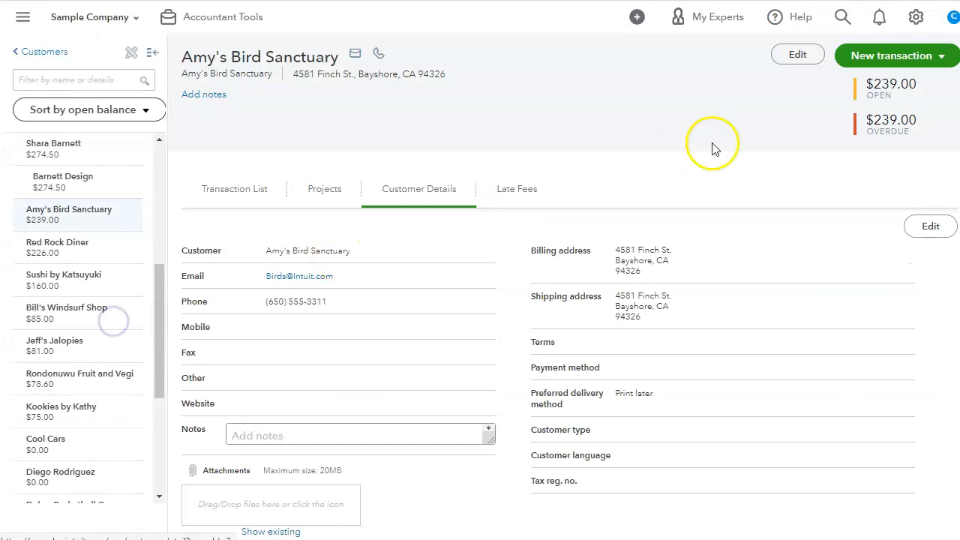
left_click(217, 193)
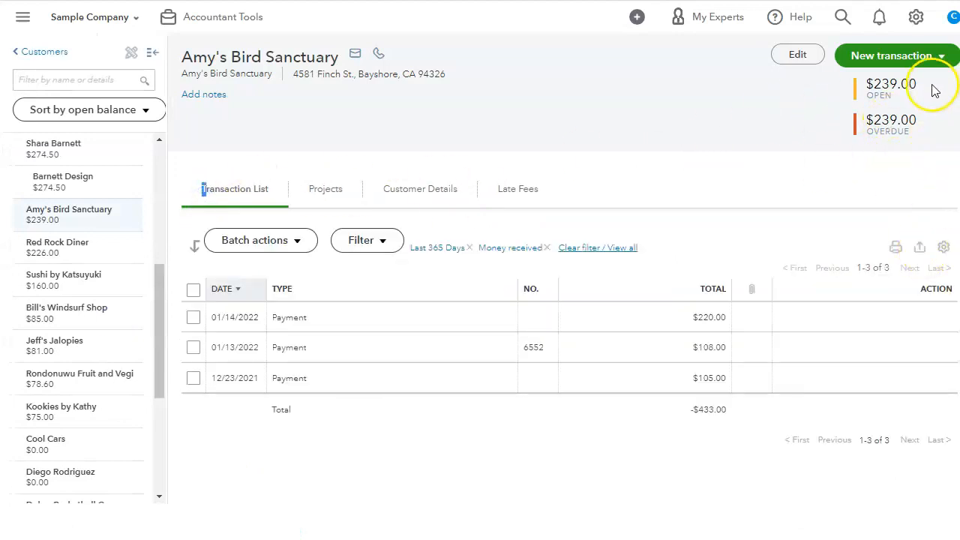
Step: Check which new transaction types are available for the customer, and return to the full customer list
left_click(939, 58)
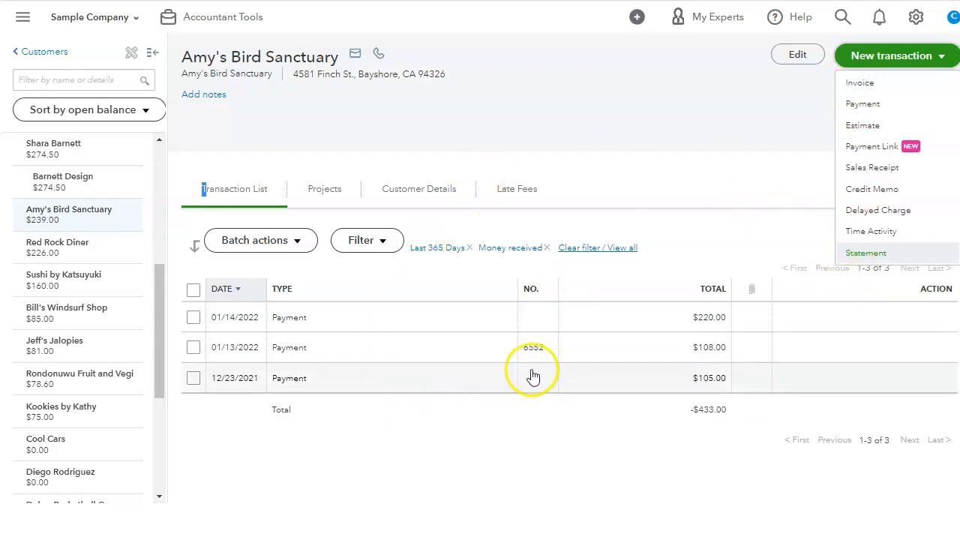
left_click(590, 195)
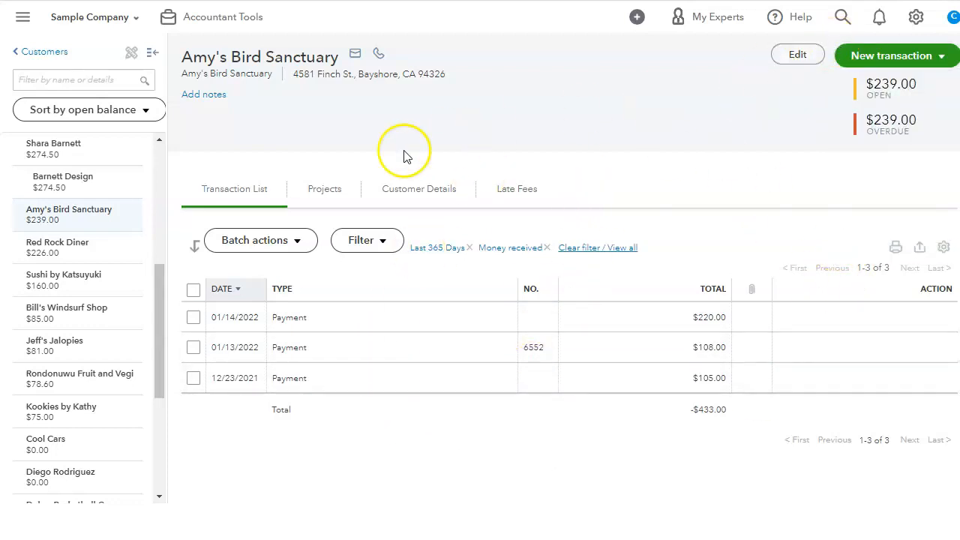
left_click(47, 52)
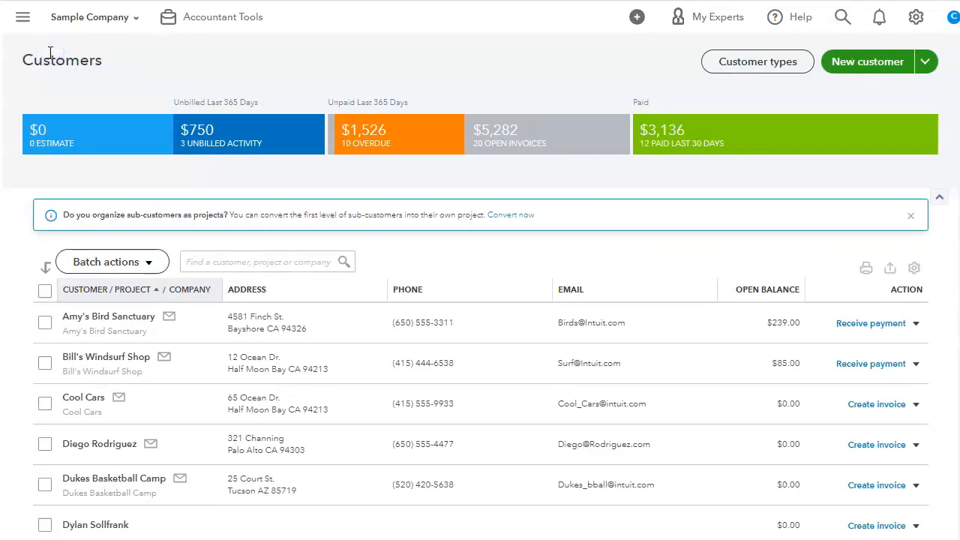
Step: Open the Invoices list and collapse the navigation to widen the page
left_click(17, 23)
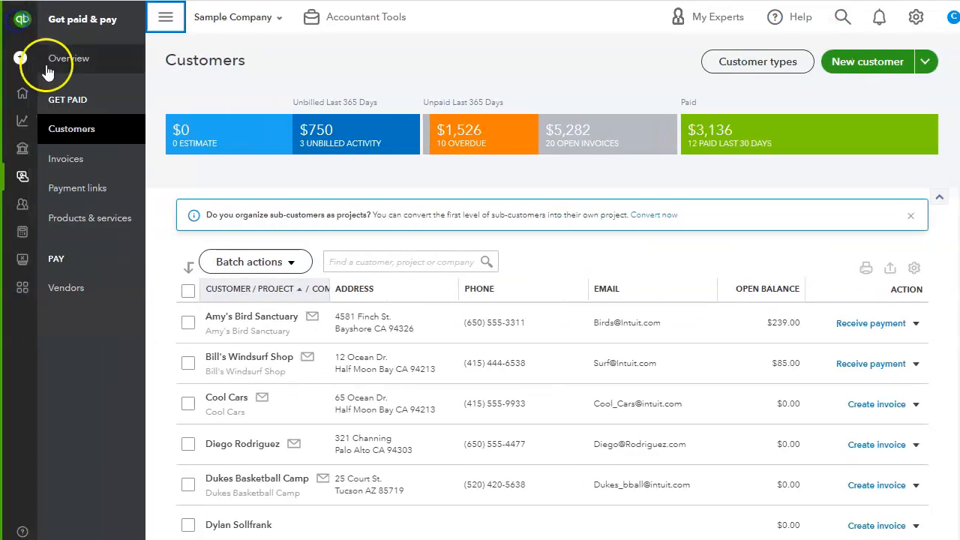
left_click(66, 159)
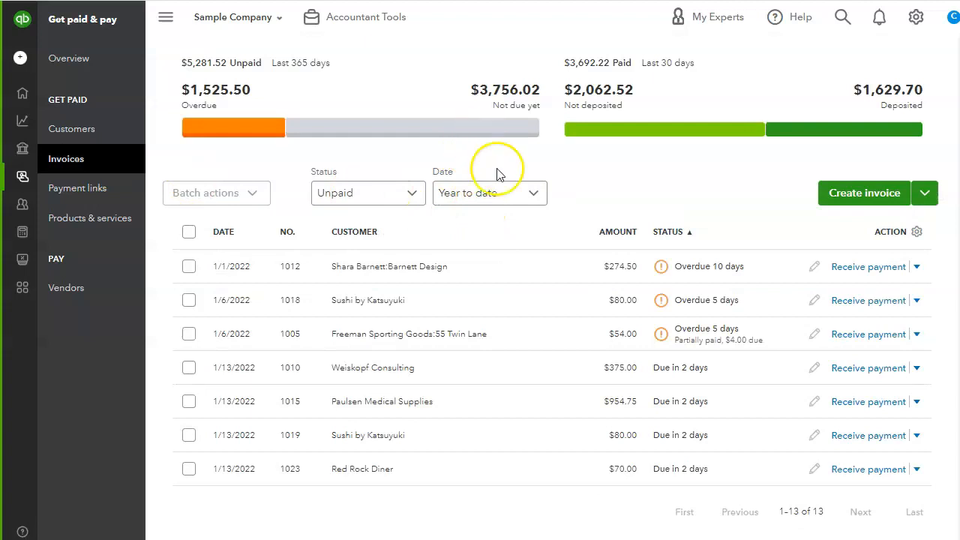
left_click(167, 20)
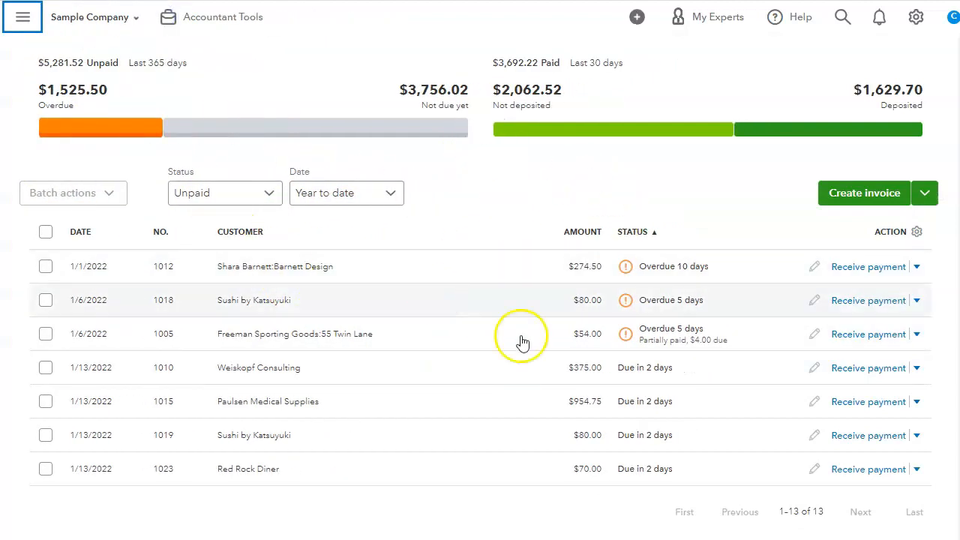
Step: Check the date range choices for the invoice list and the additional options for creating an invoice
left_click(390, 195)
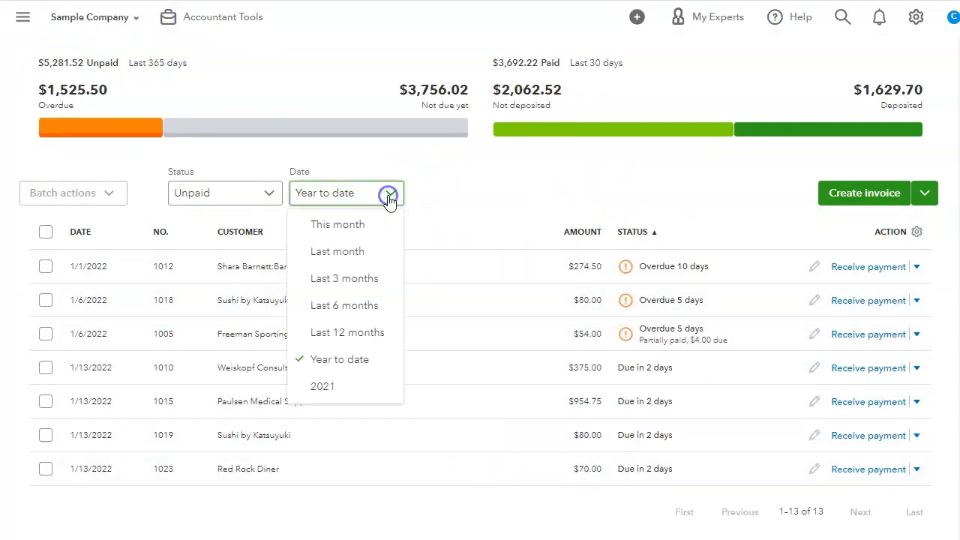
left_click(497, 200)
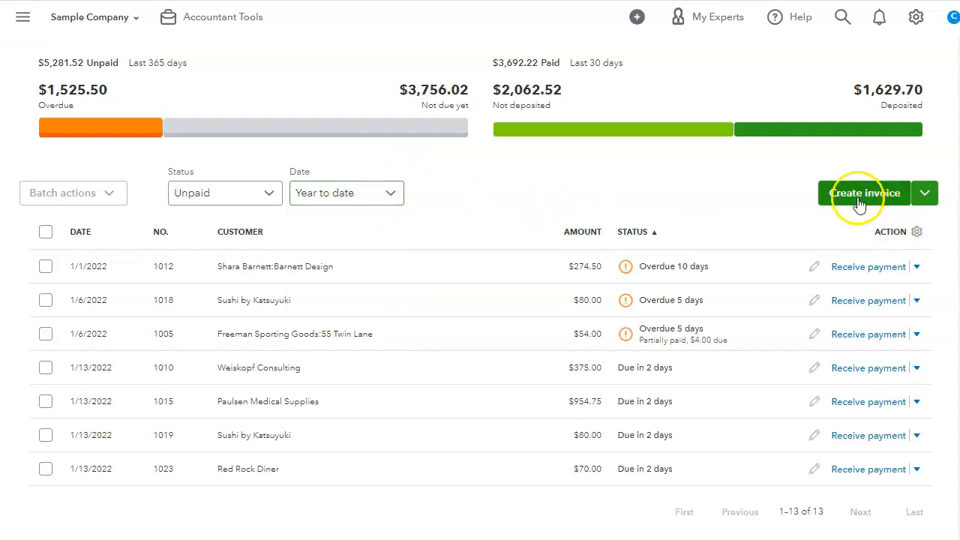
left_click(925, 193)
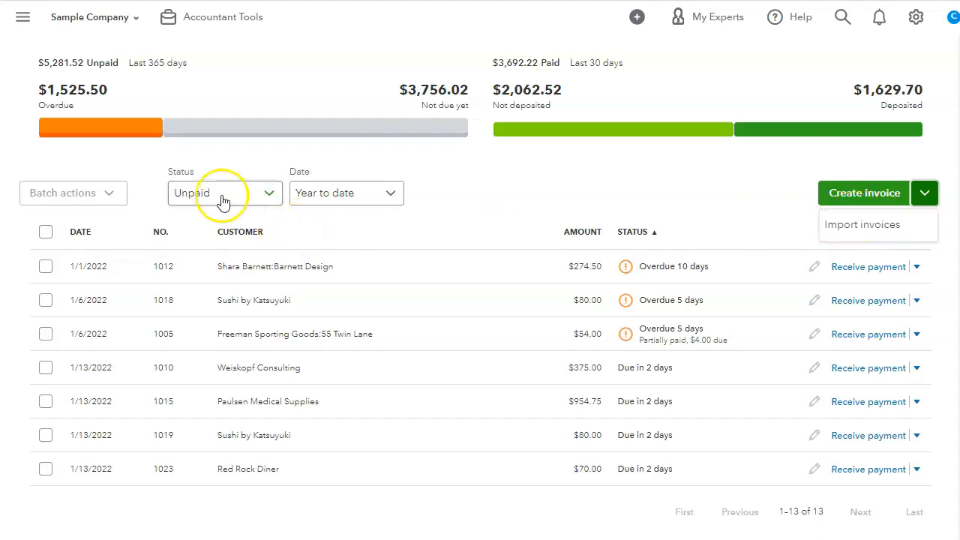
Step: Filter the invoice list to the last 3 months, showing Overdue invoices first and Deposited ones after that
left_click(398, 192)
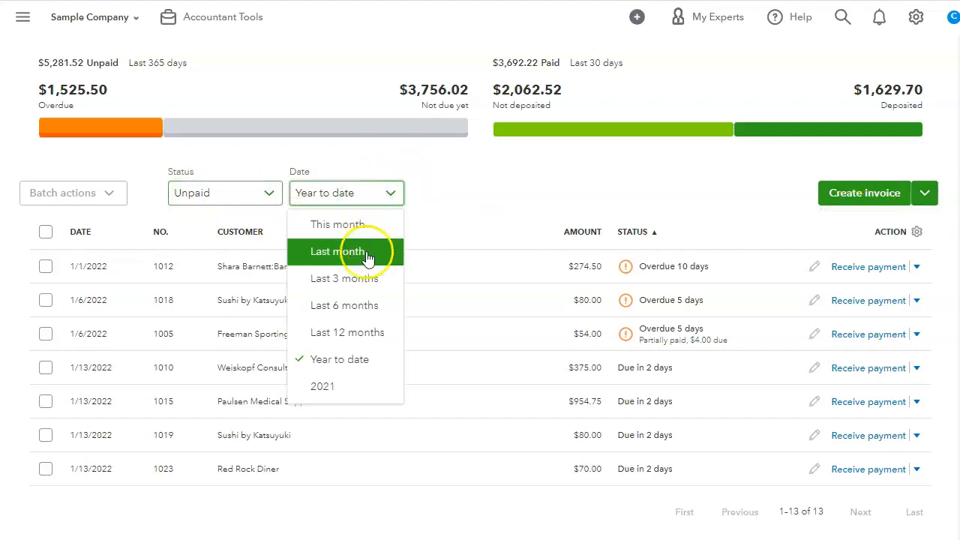
left_click(364, 289)
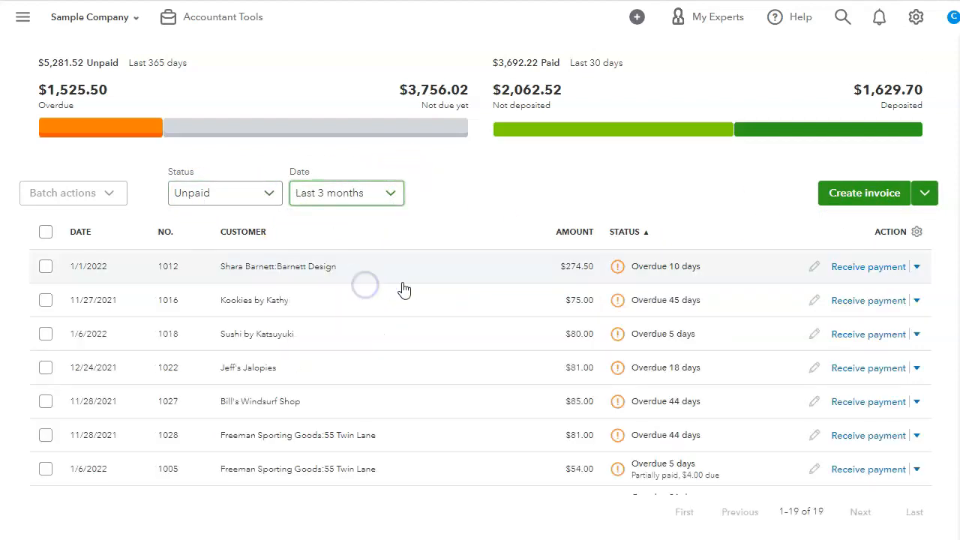
left_click(262, 191)
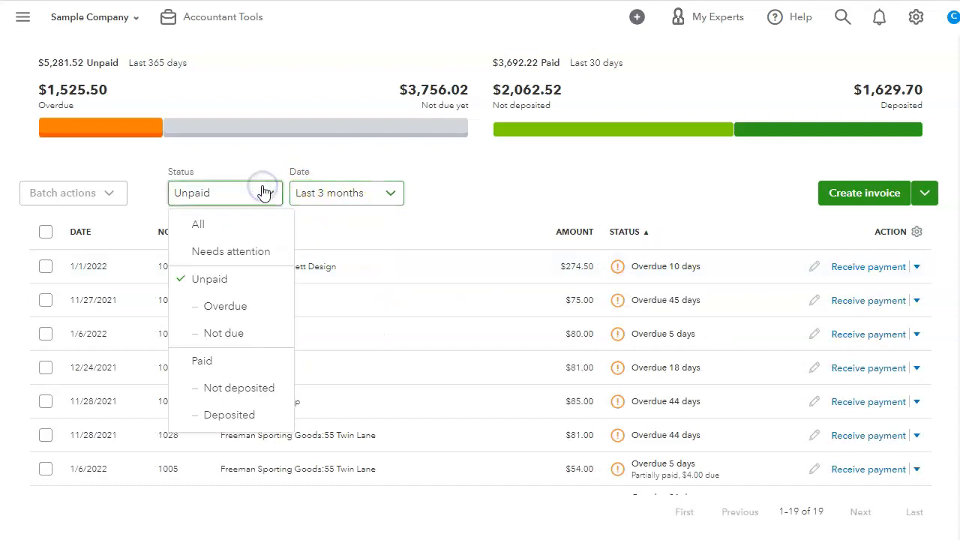
left_click(254, 307)
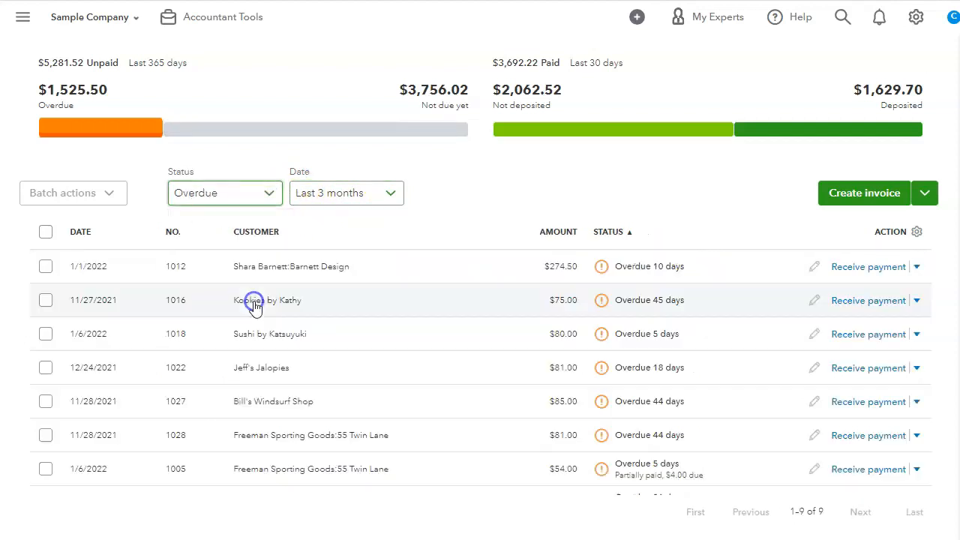
left_click(239, 196)
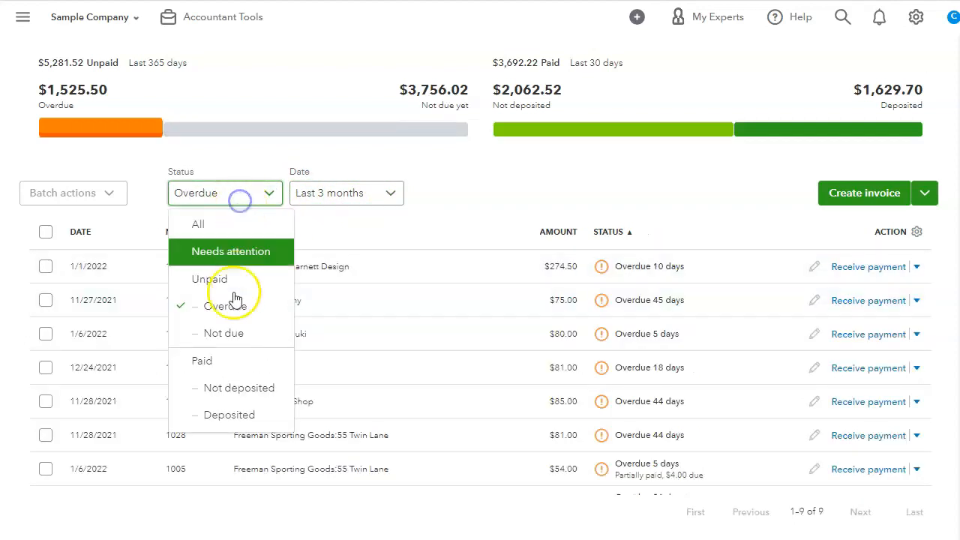
left_click(252, 414)
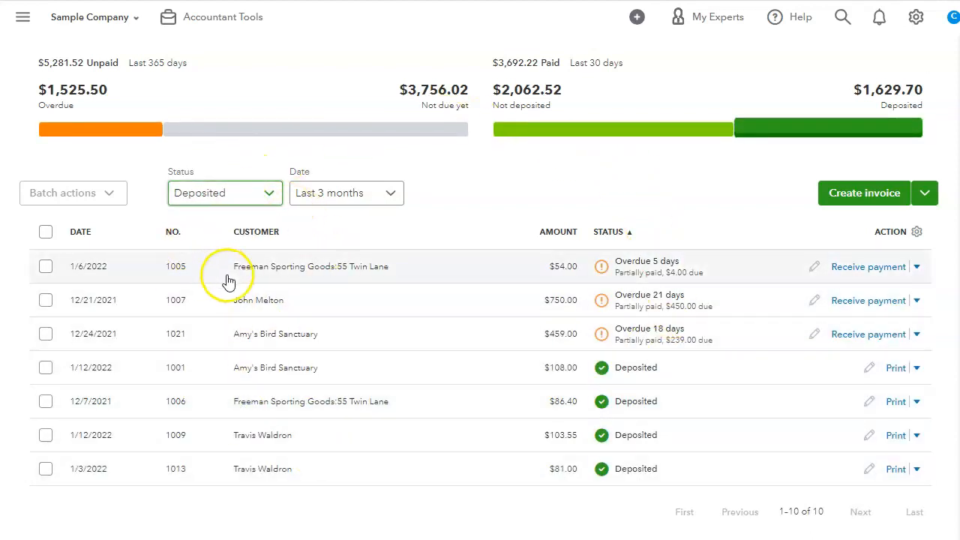
Step: Use the summary bars to view the overdue, not due, not deposited and deposited invoices in turn
left_click(146, 129)
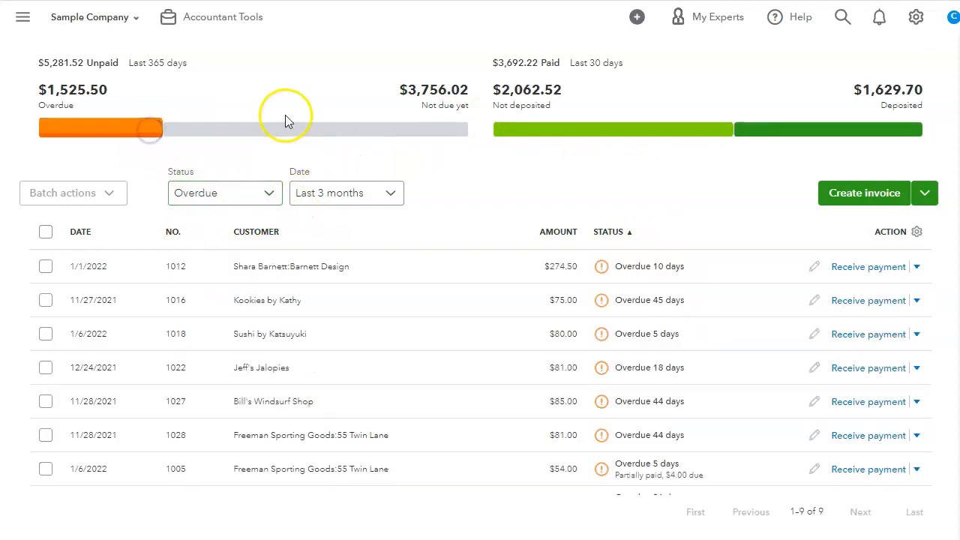
left_click(415, 127)
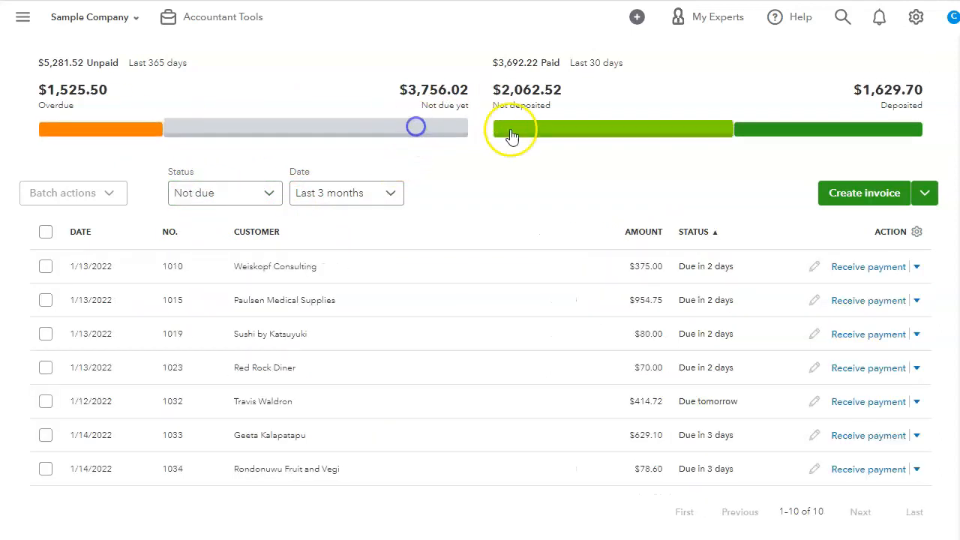
left_click(608, 124)
left_click(850, 129)
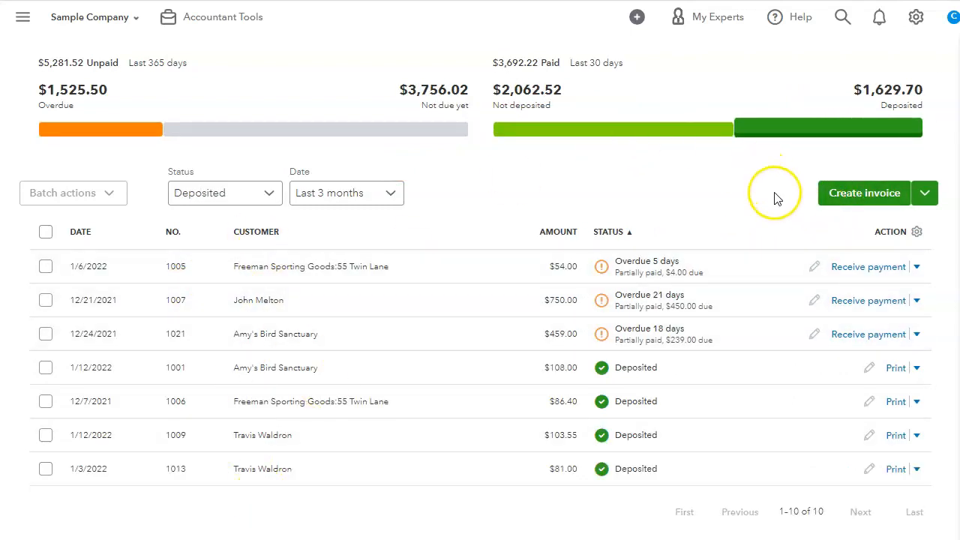
Step: Add the Balance and Due date columns to the invoice list
left_click(917, 233)
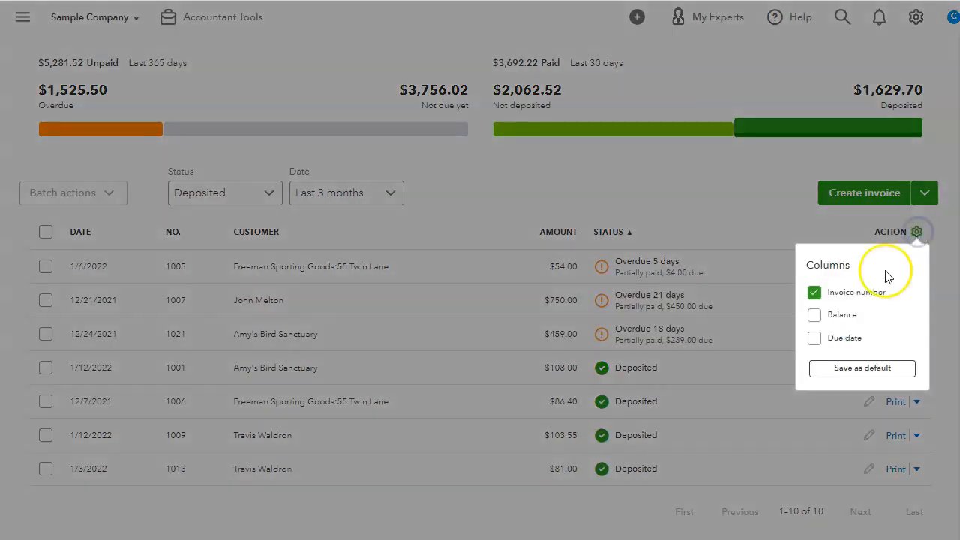
left_click(815, 316)
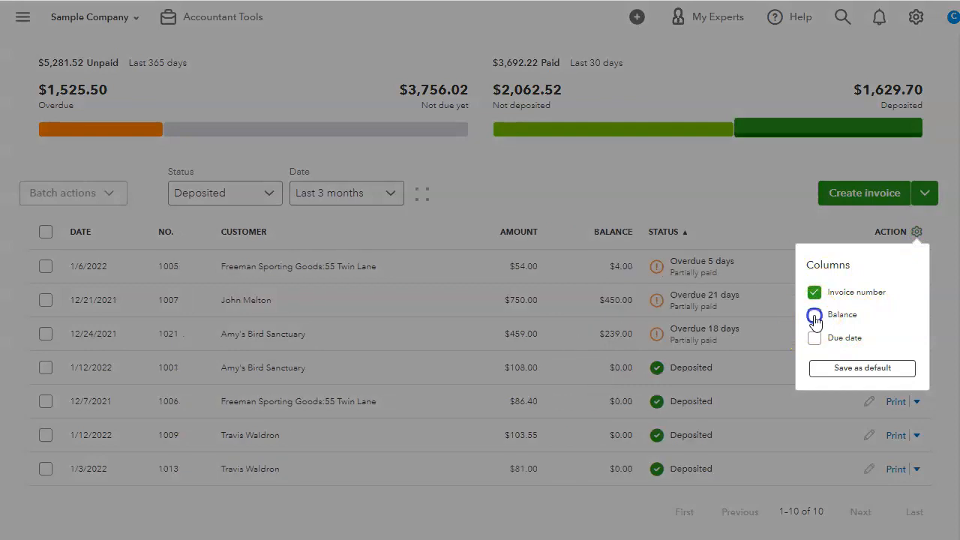
left_click(817, 340)
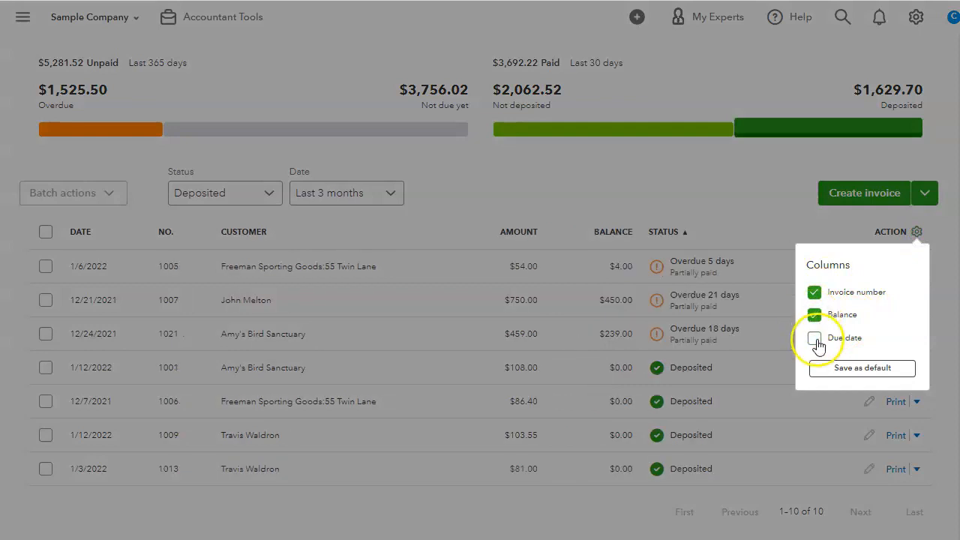
left_click(693, 176)
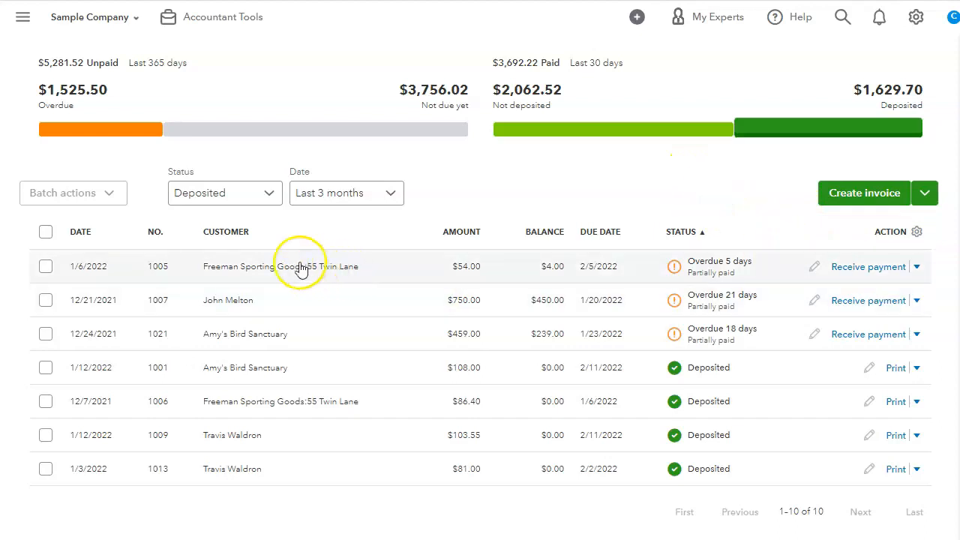
Step: Select all listed invoices and check which batch actions are available, without running any
left_click(45, 232)
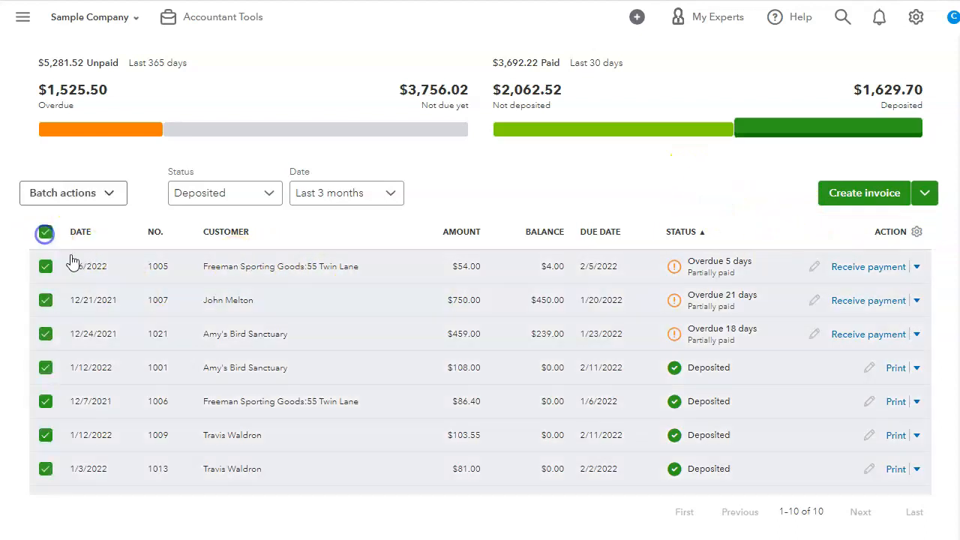
left_click(103, 193)
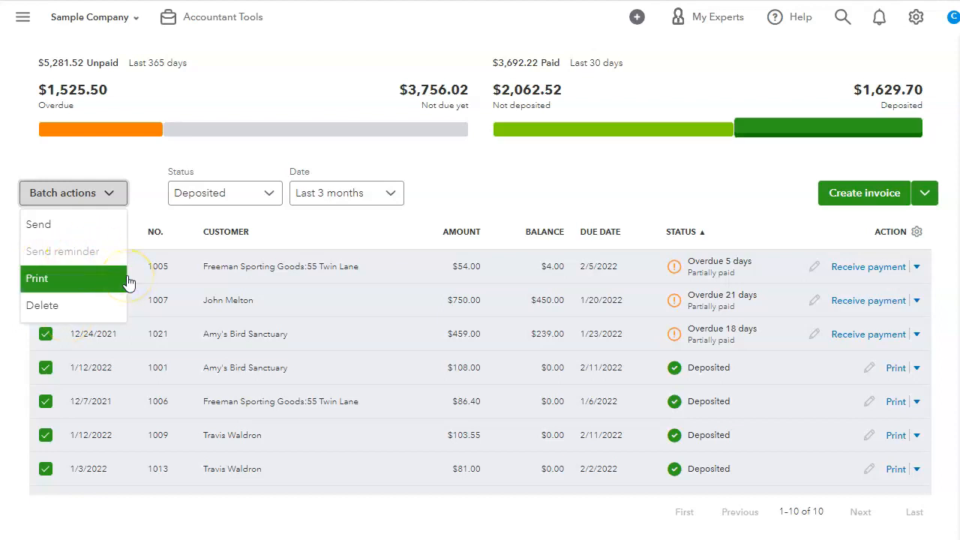
left_click(600, 184)
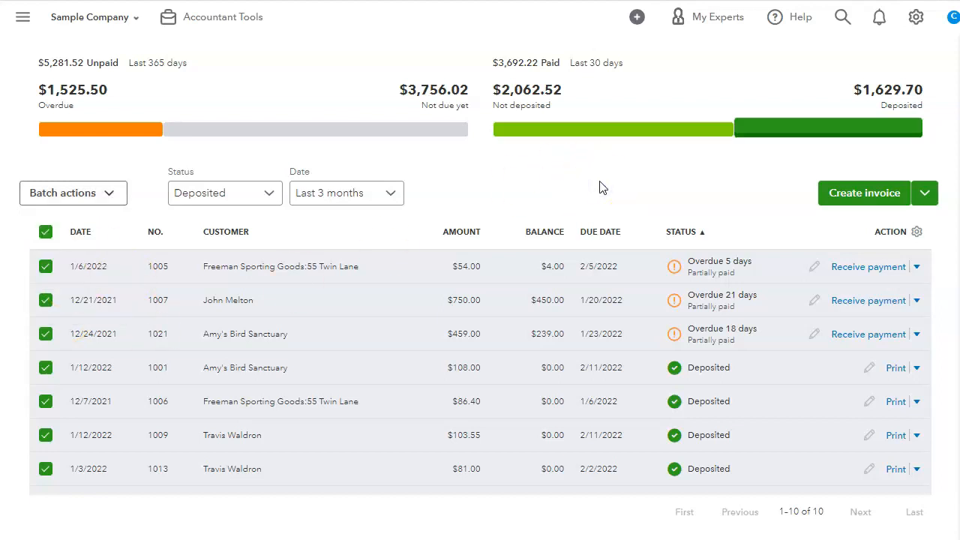